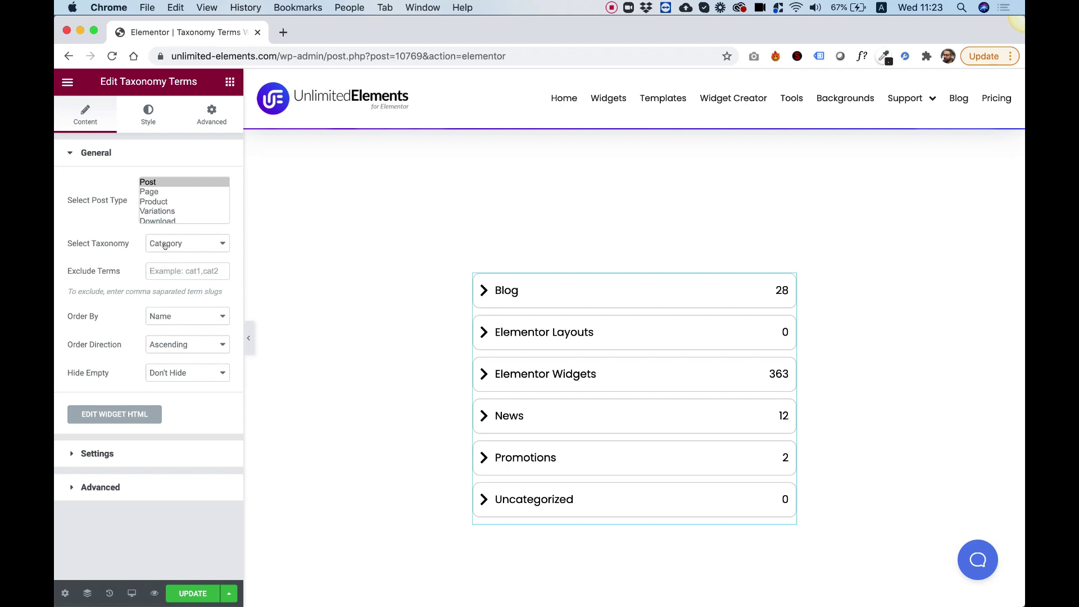
Add 'uncategorized' to Exclude Terms so the list shows only Blog through Promotions.
scroll(702, 302, down, 1)
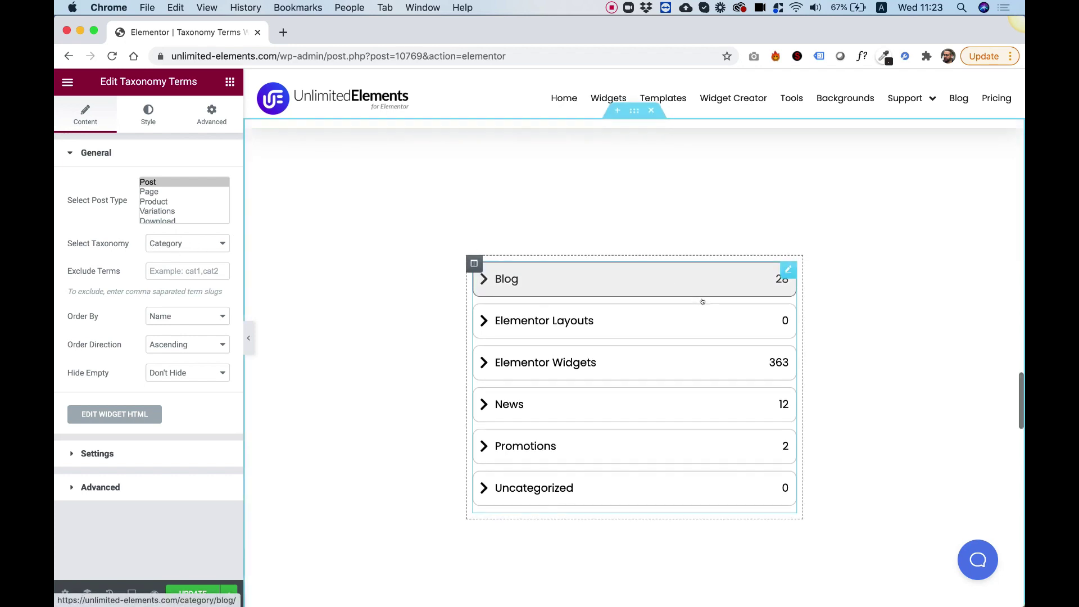
scroll(703, 301, down, 2)
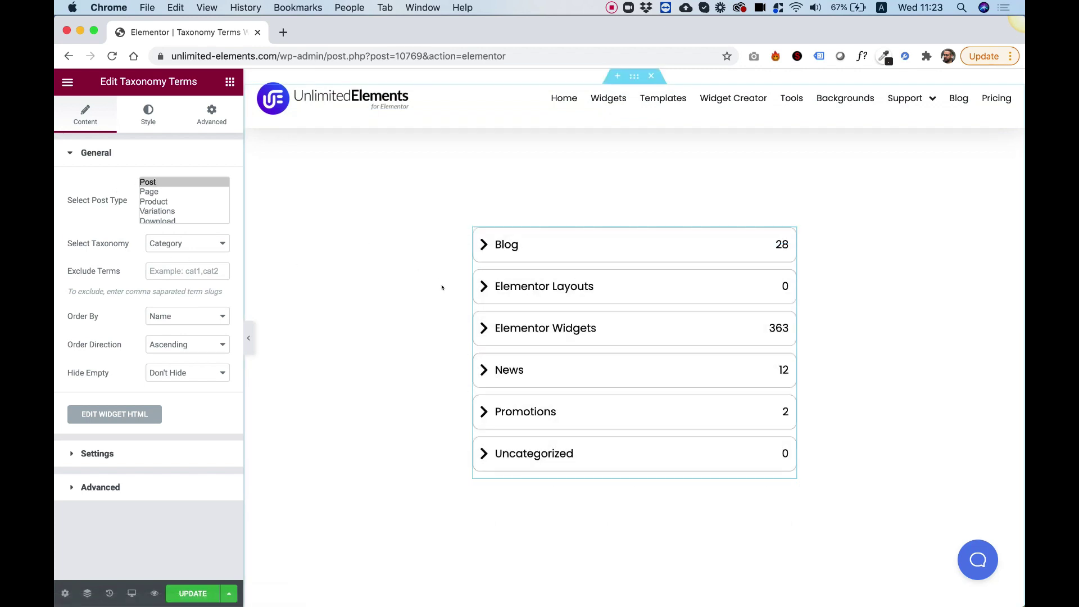
scroll(442, 288, up, 1)
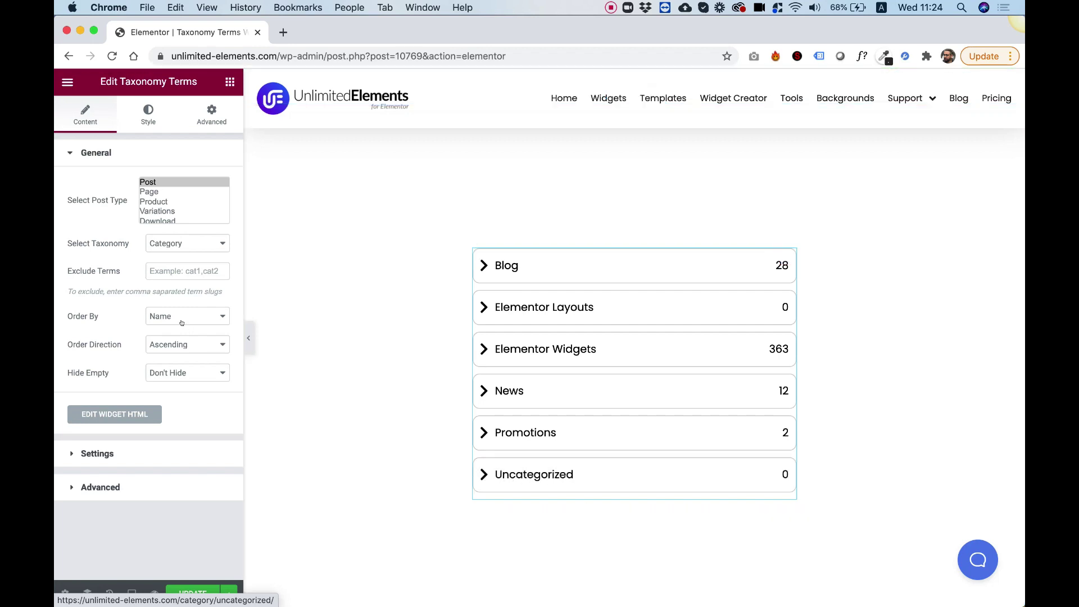
click(162, 268)
text(un)
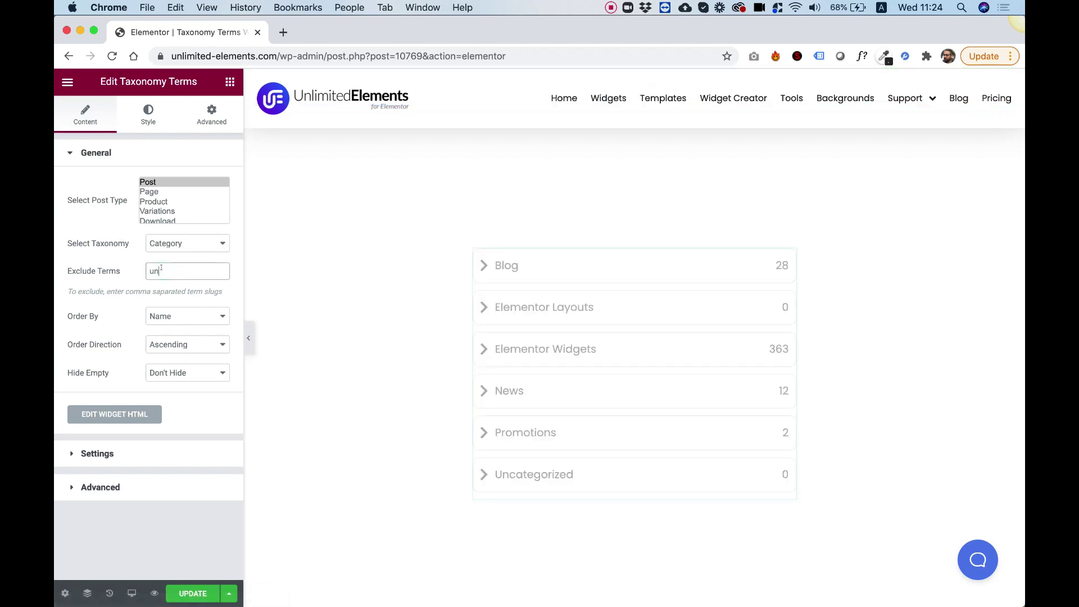
text(categorized)
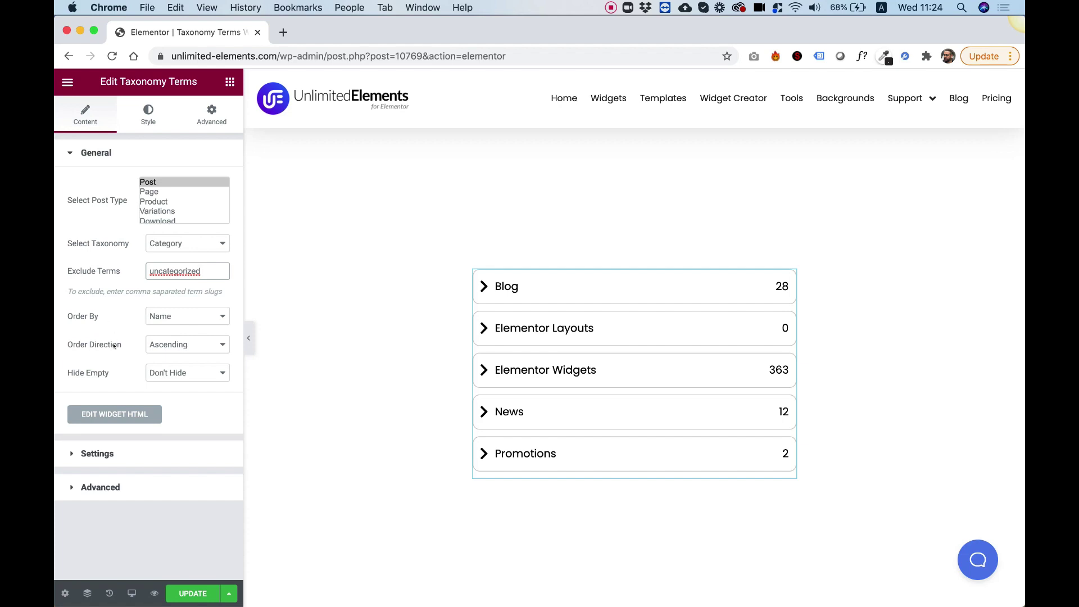
click(168, 316)
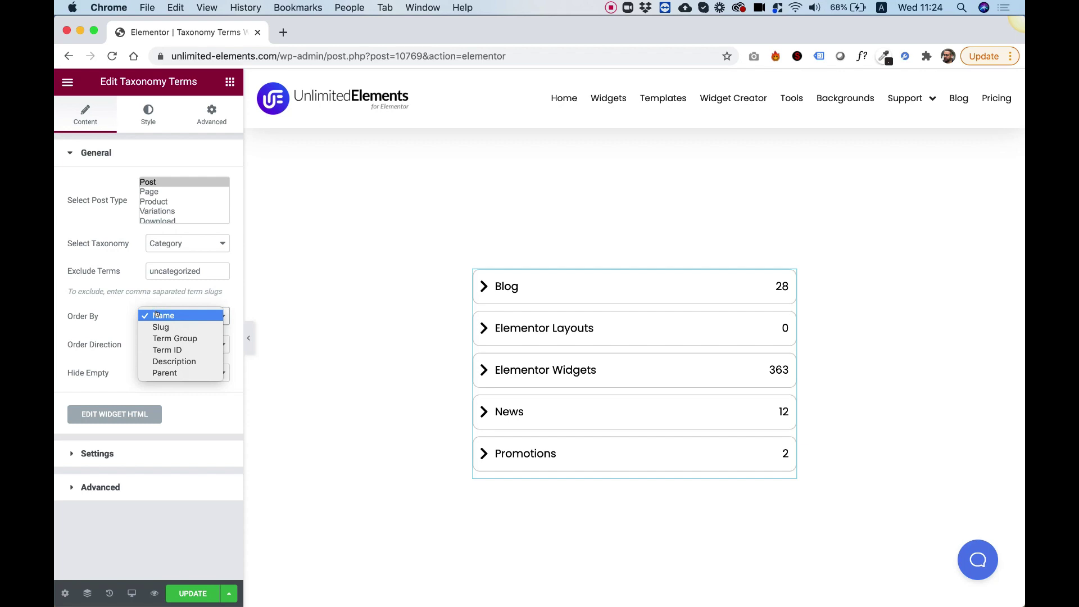
Keep ordering by Name and set Hide Empty to Hide, dropping Elementor Layouts (0).
click(105, 328)
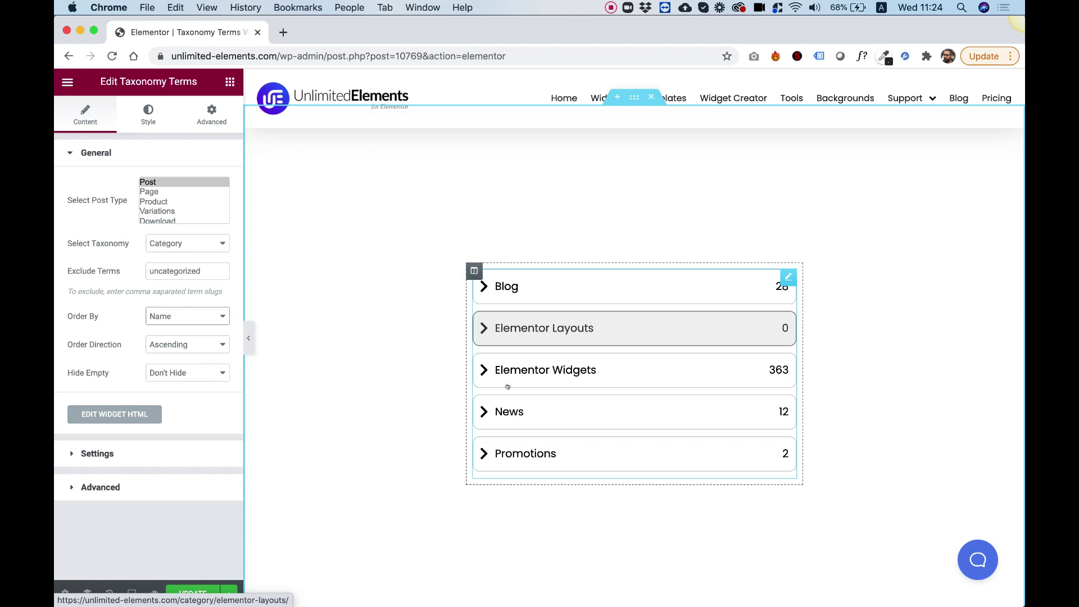
click(169, 373)
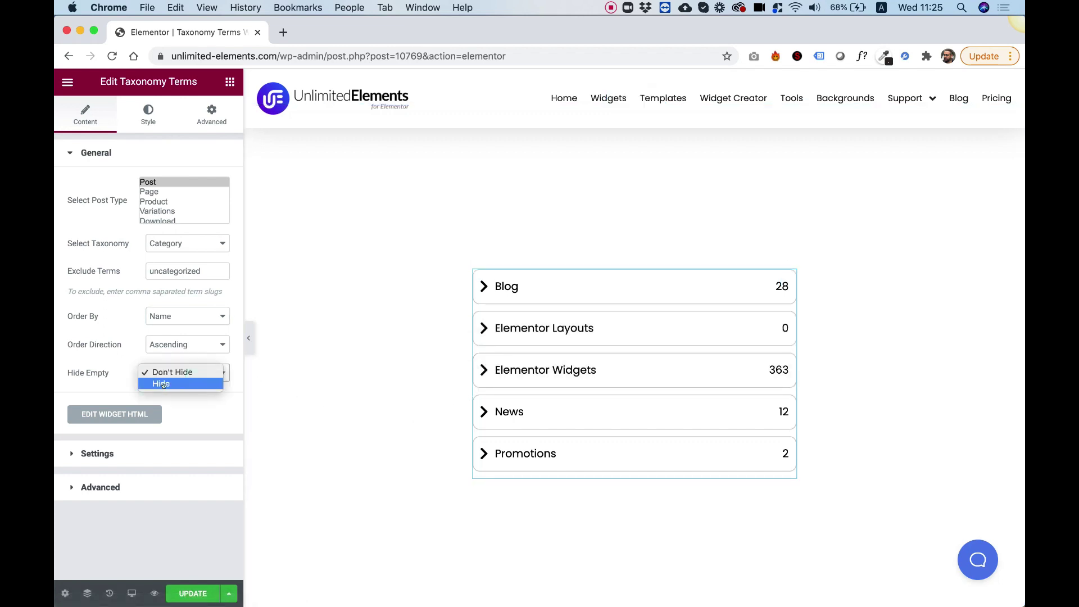
click(162, 384)
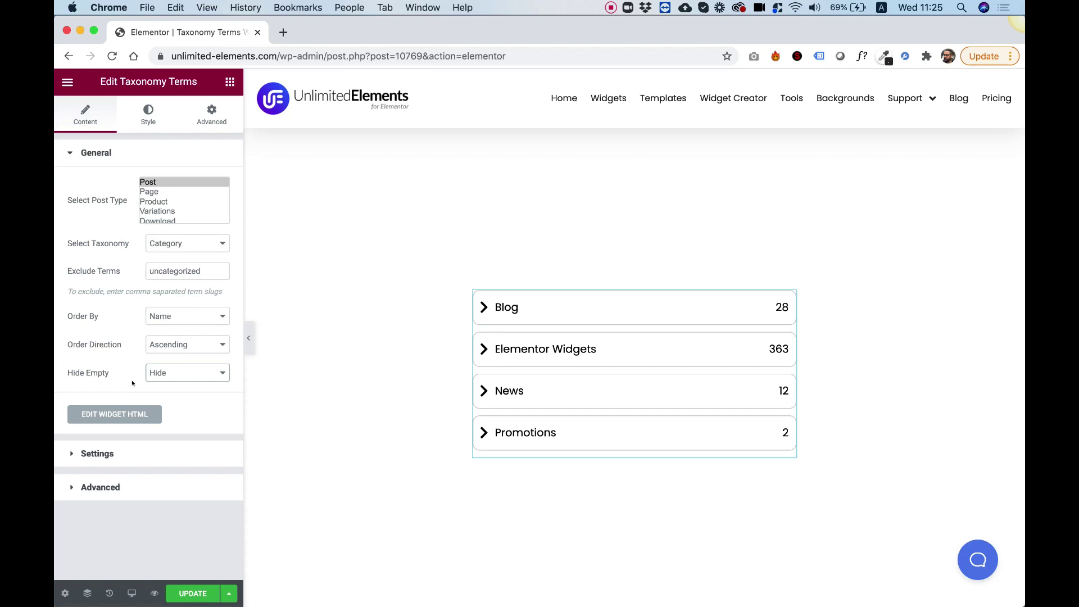
Replace the chevron list icons with the check-circle icon found by searching 'check'.
click(98, 452)
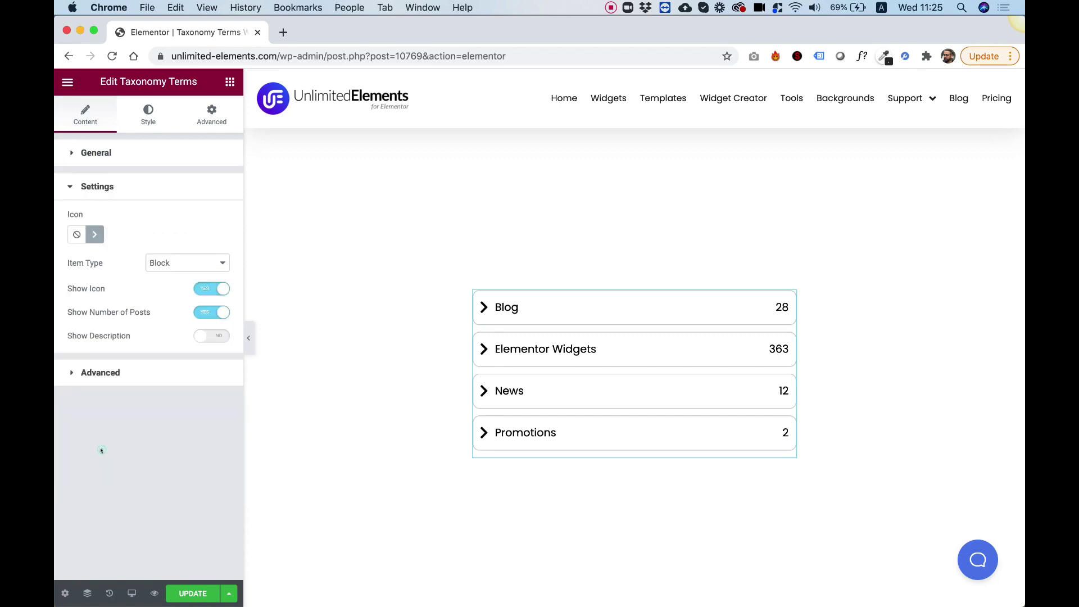
click(94, 236)
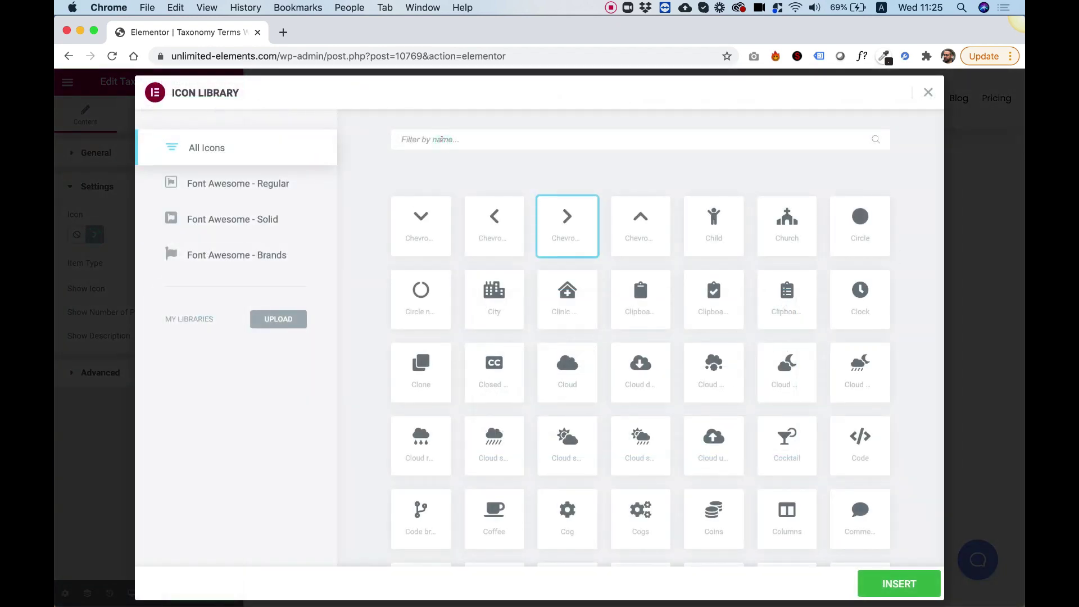
text(check)
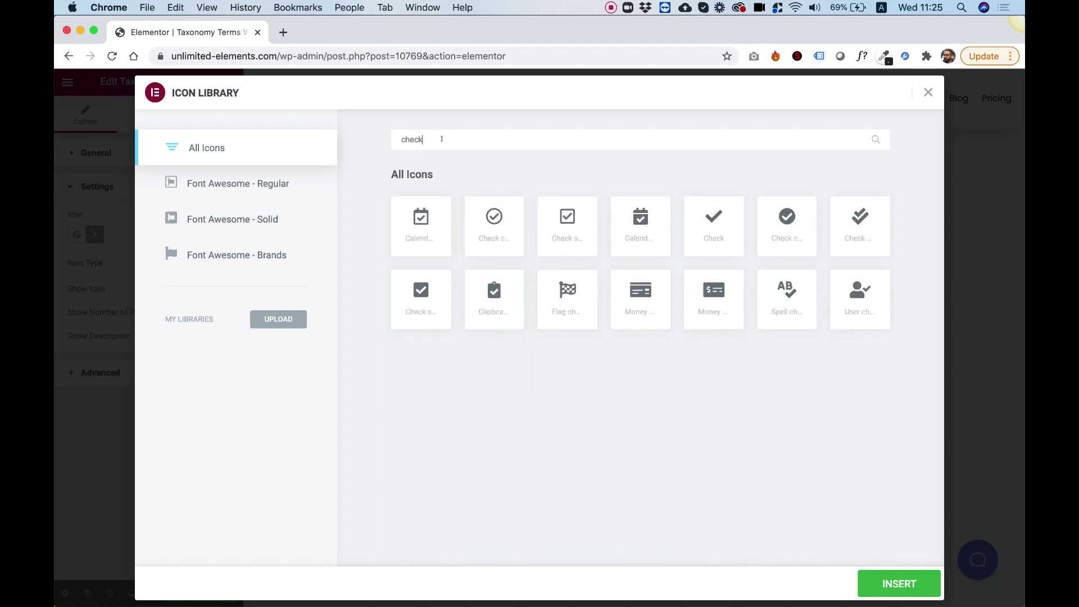
click(508, 221)
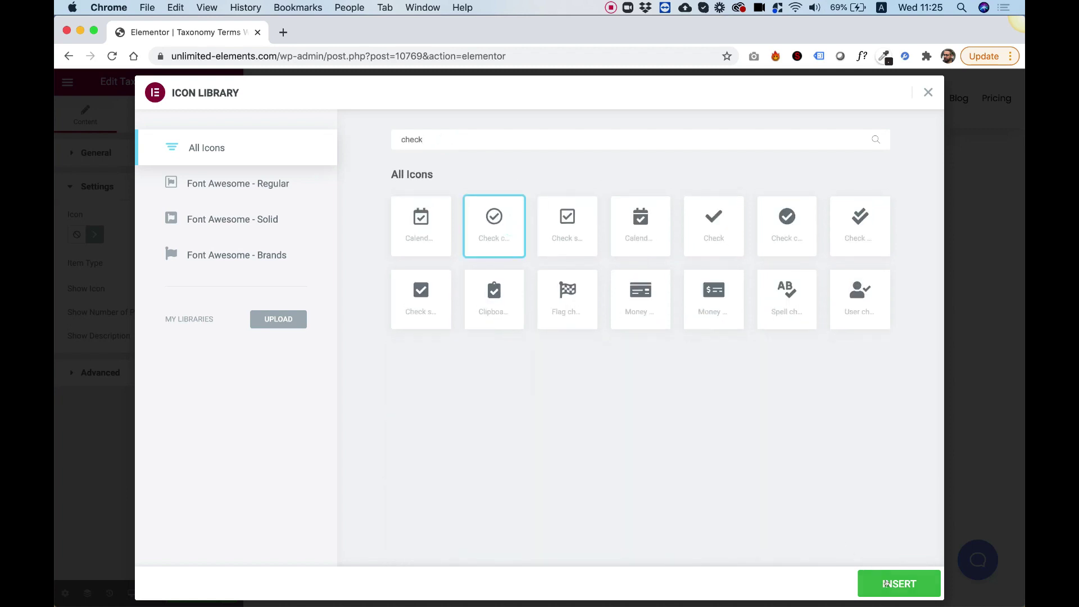
click(887, 583)
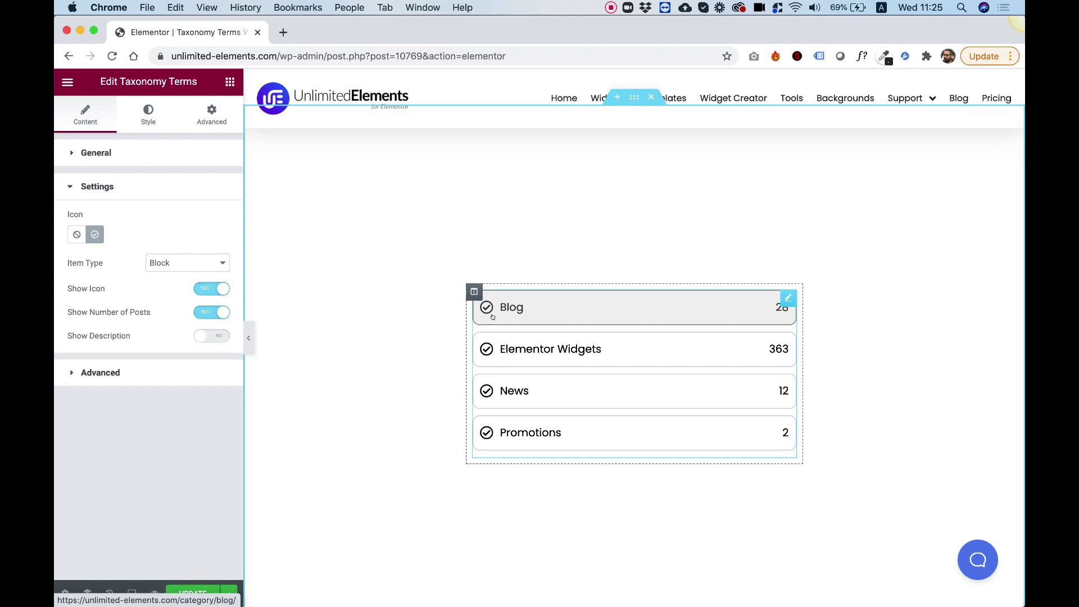
click(201, 288)
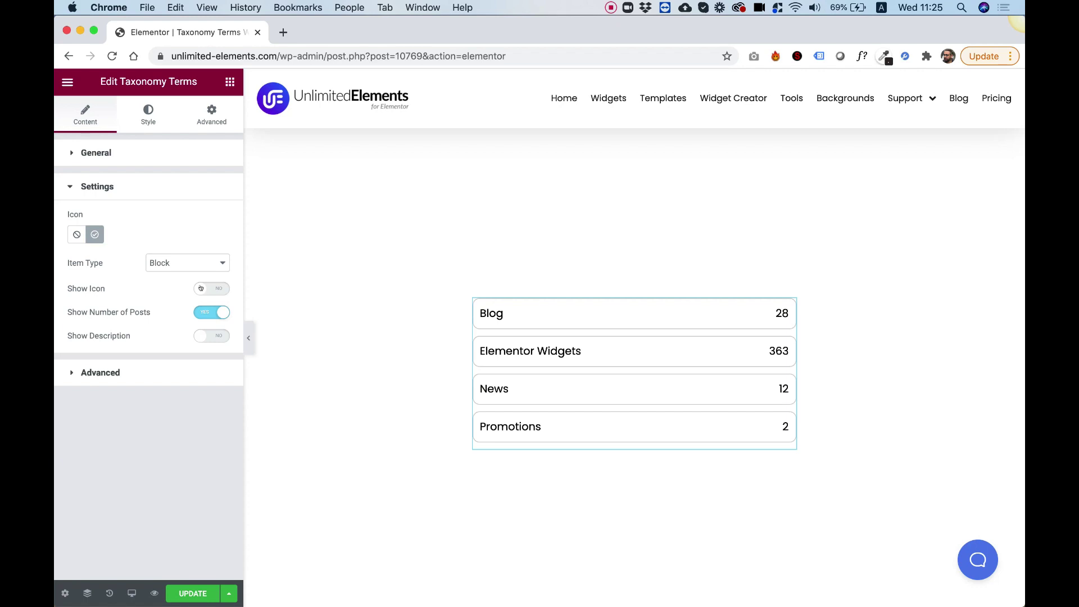
click(200, 289)
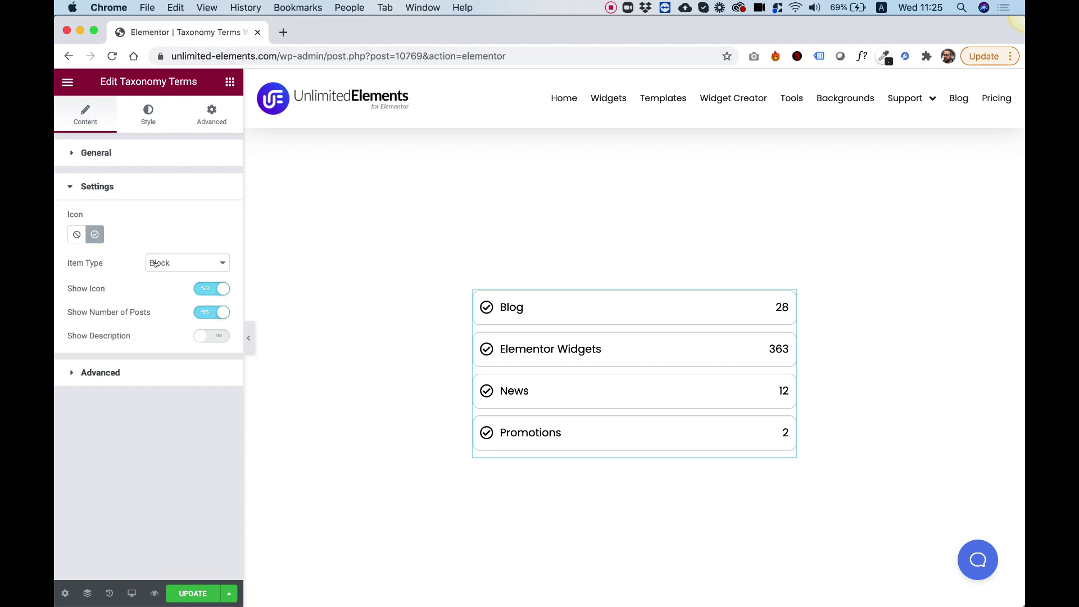
click(155, 263)
click(160, 272)
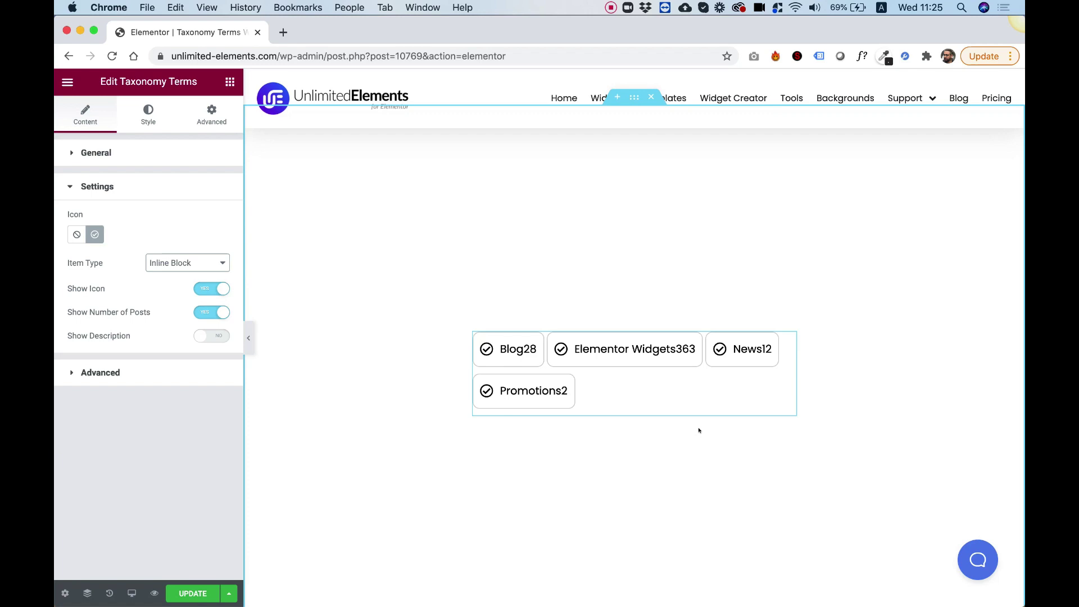
click(184, 263)
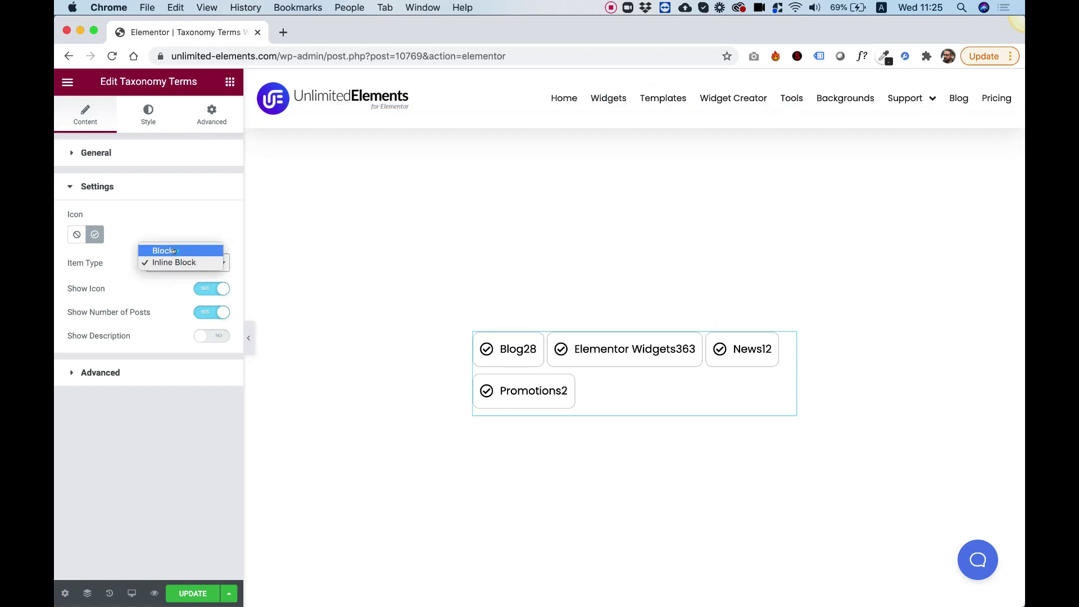
click(163, 248)
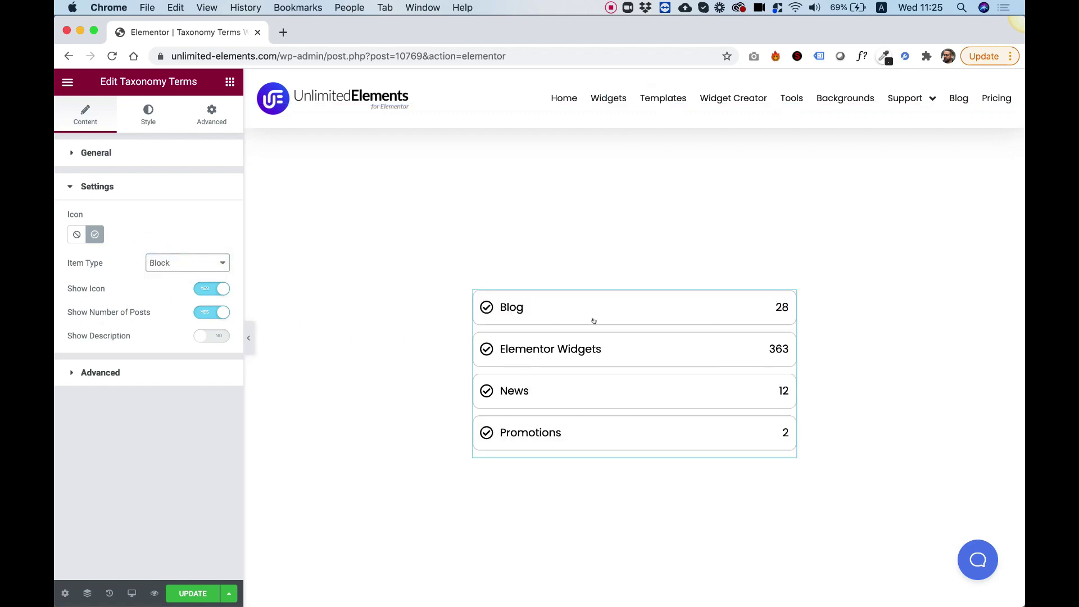
click(207, 312)
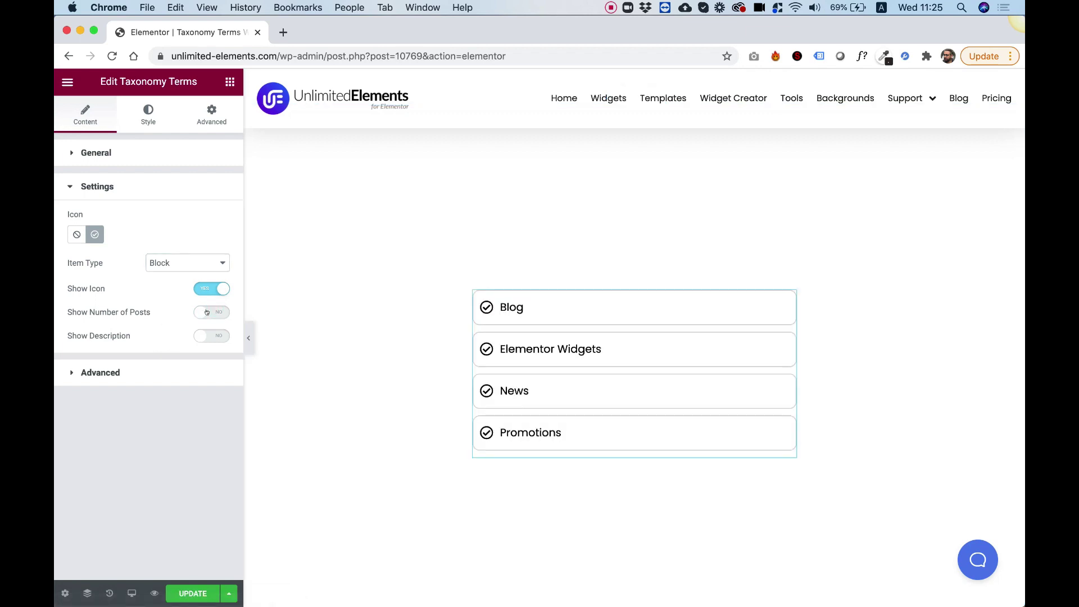
click(207, 312)
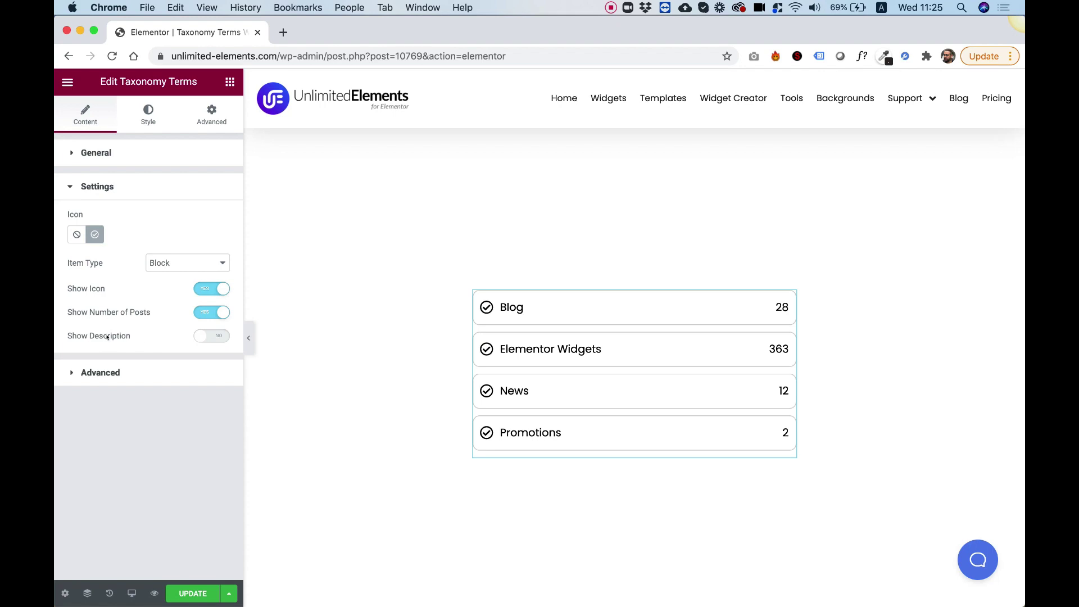
click(206, 337)
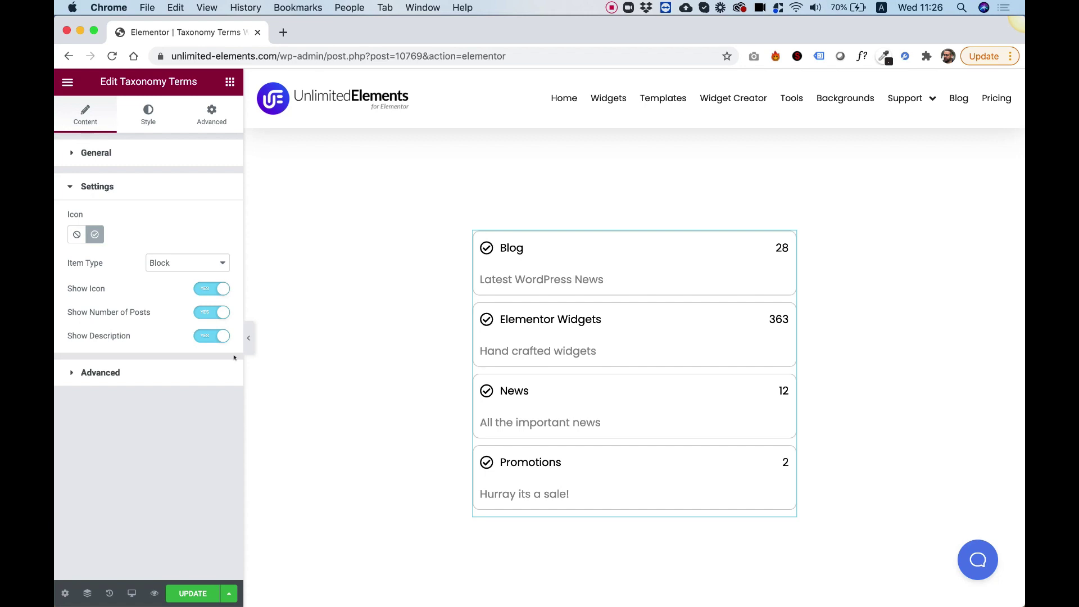
Set the linked item padding to 28 on all sides in Style > Item.
click(213, 337)
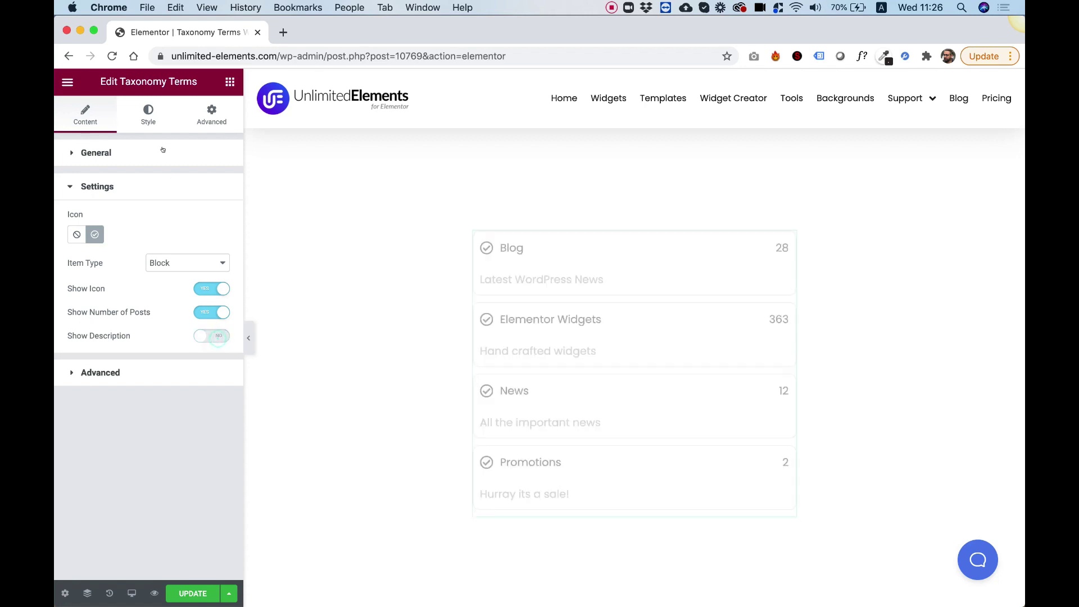
click(146, 117)
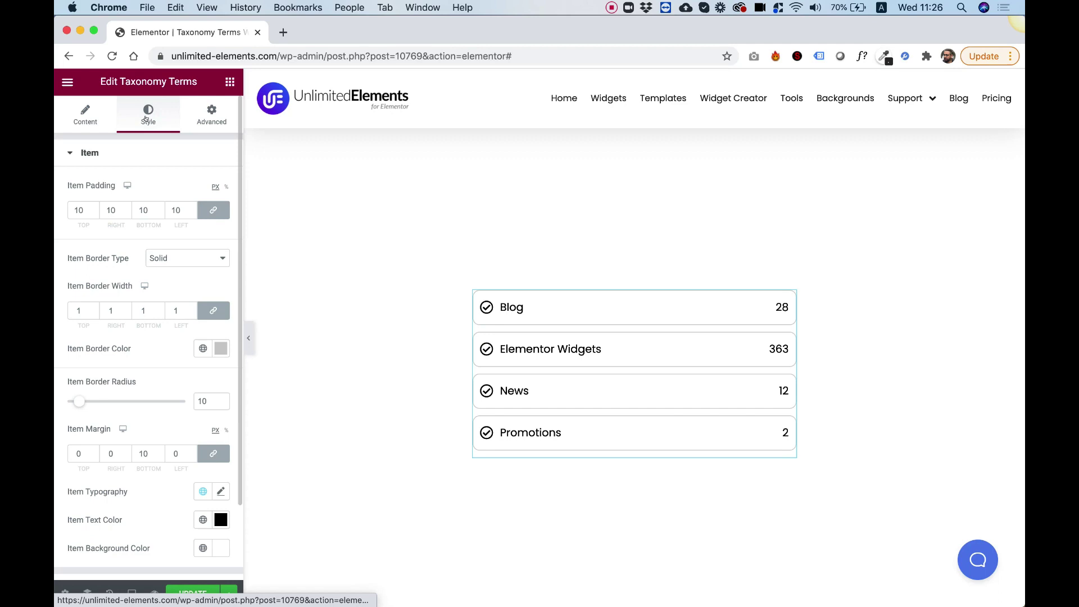
click(81, 159)
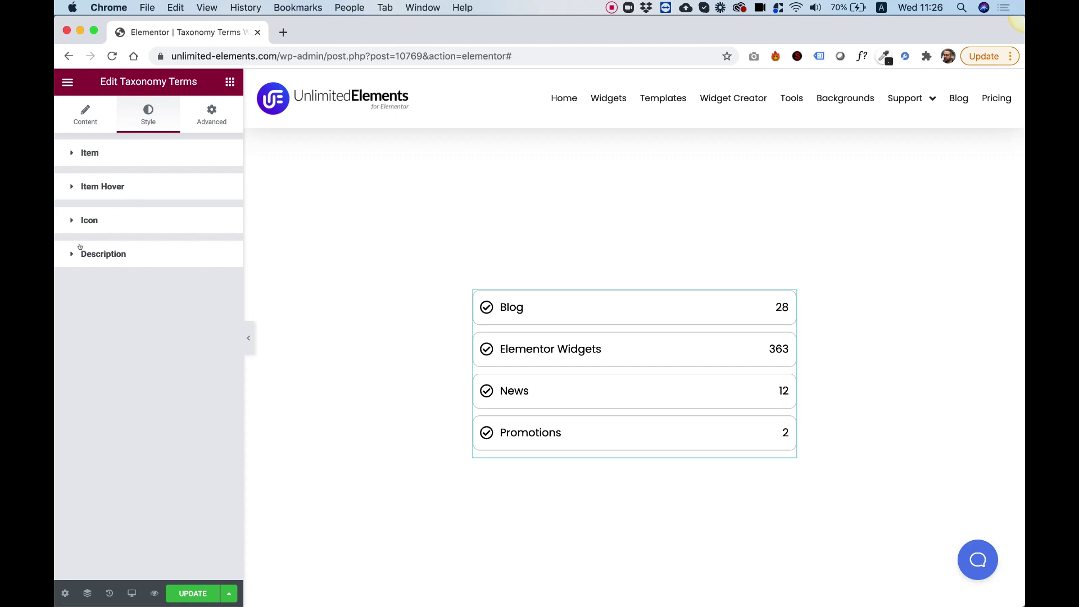
click(98, 152)
double_click(76, 212)
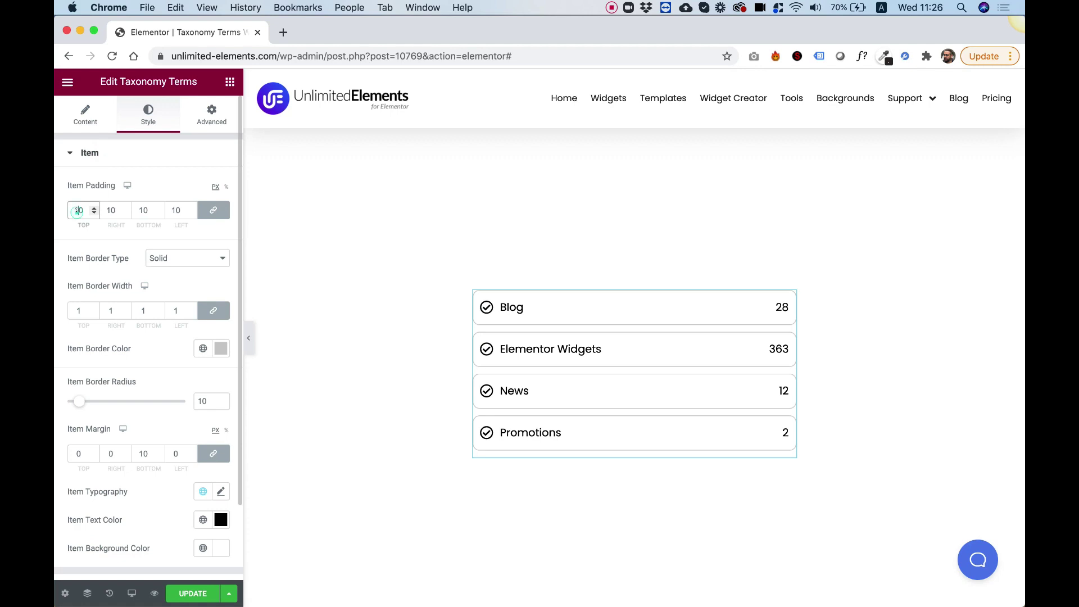
text(22)
key(BackSpace)
text(8)
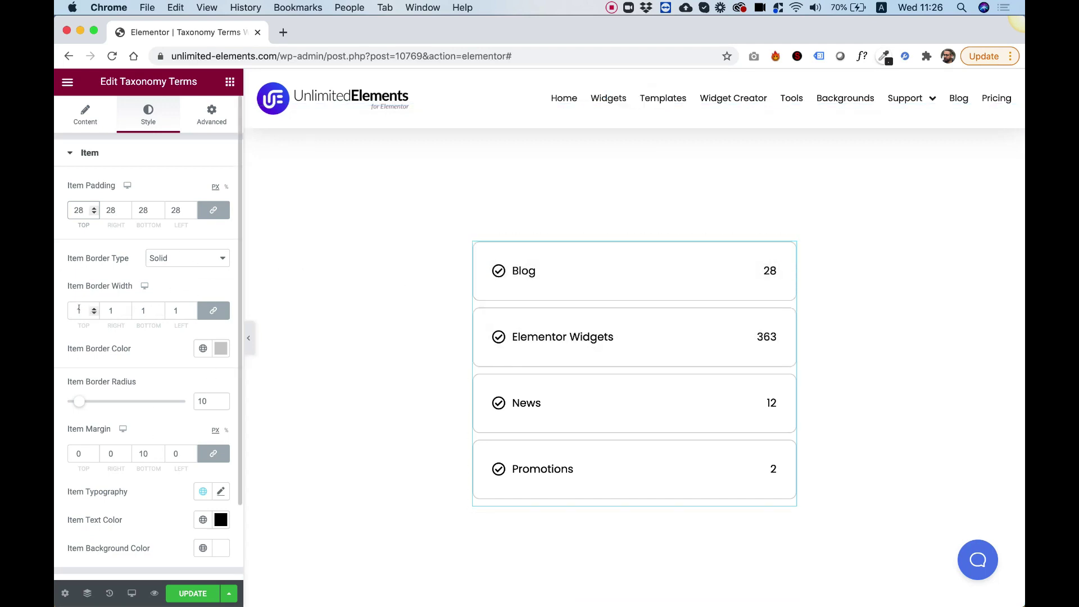
Keep the item border type Solid and set its width to 2.
click(163, 258)
click(162, 247)
click(169, 253)
click(162, 265)
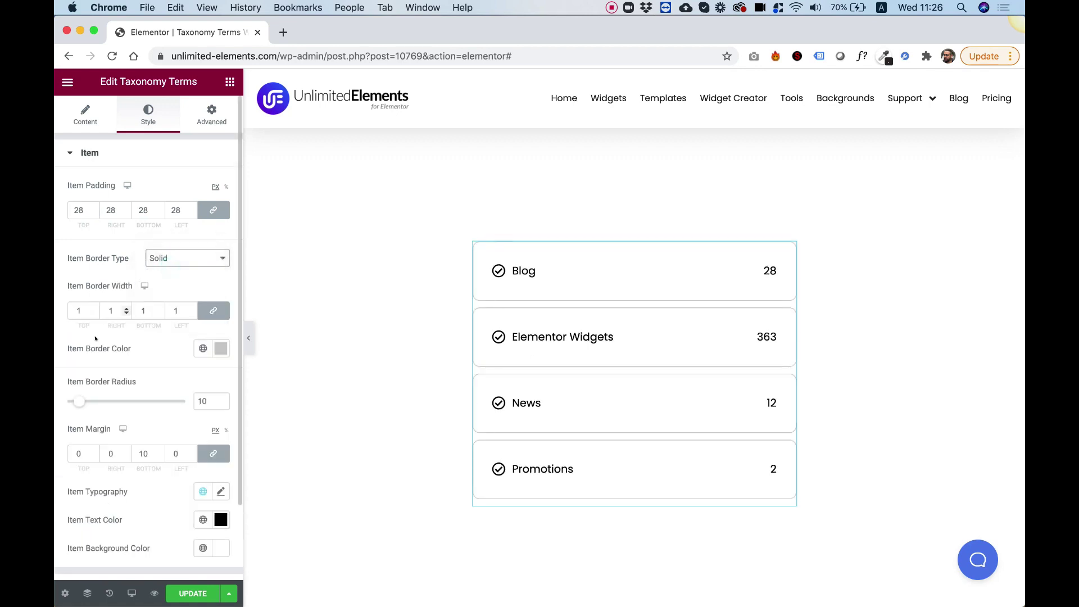
double_click(82, 308)
text(2)
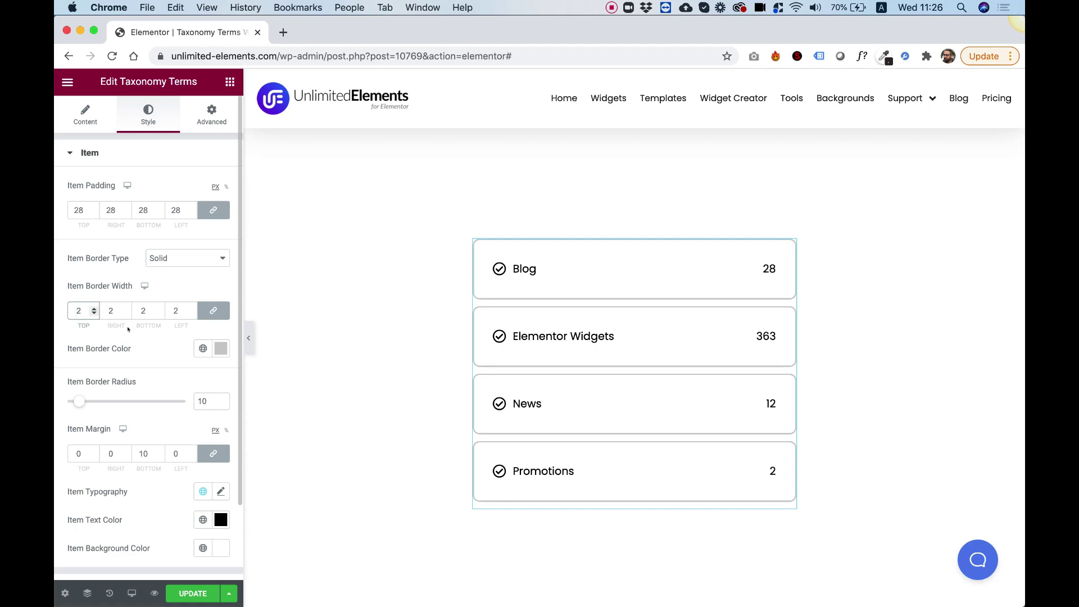
scroll(128, 330, down, 2)
mouse_move(76, 353)
mouse_down()
mouse_move(123, 355)
mouse_move(59, 360)
mouse_move(86, 361)
mouse_move(76, 361)
mouse_up()
Unlink the item margin and set only the bottom margin to 15.
scroll(143, 376, down, 2)
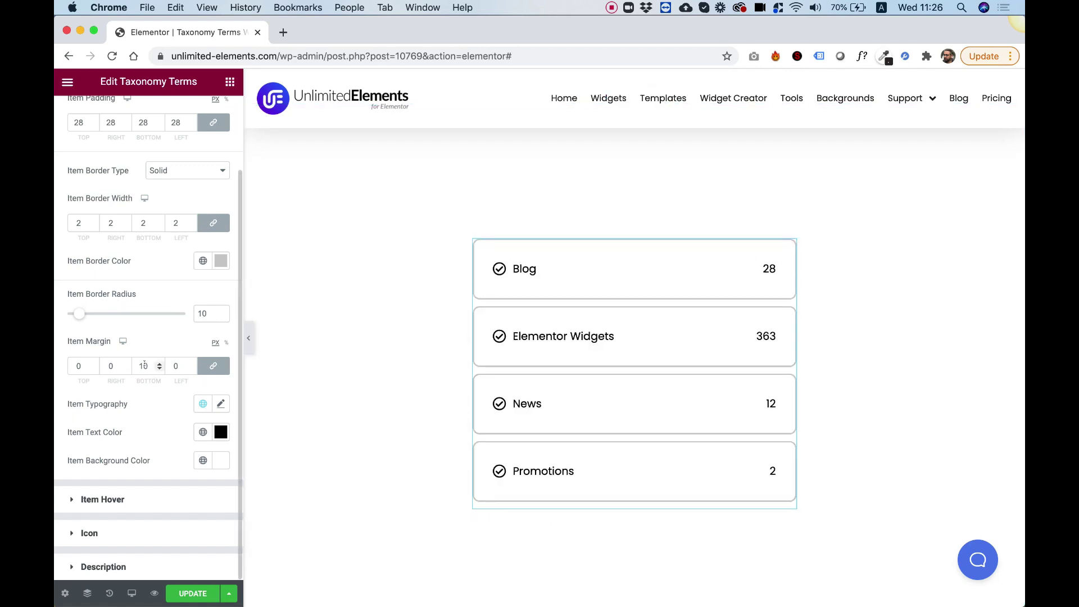
click(213, 366)
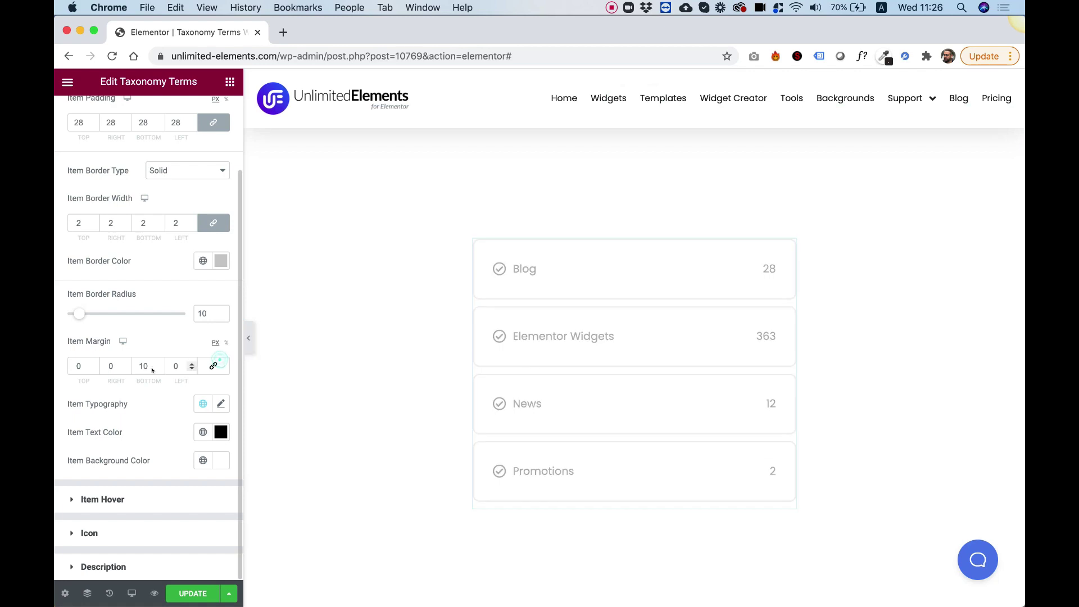
text(2)
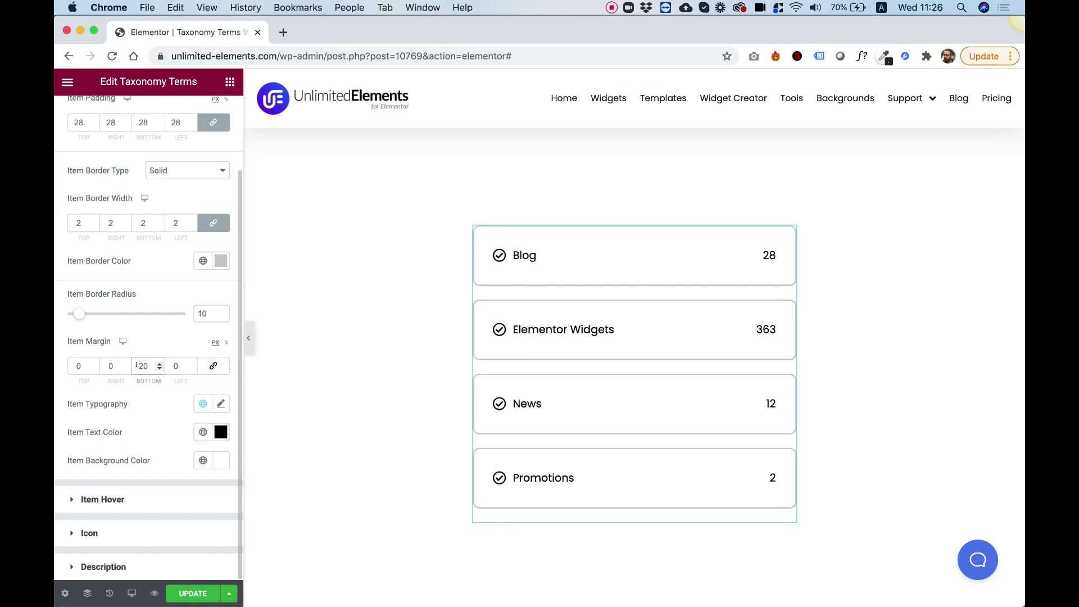
key(Down)
key(Down)
key(Down)
key(Down)
key(Down)
key(Down)
key(Down)
key(Down)
key(Down)
key(Down)
key(Down)
key(Down)
key(Down)
key(Down)
key(Down)
key(Down)
key(Down)
key(Down)
key(Down)
key(Down)
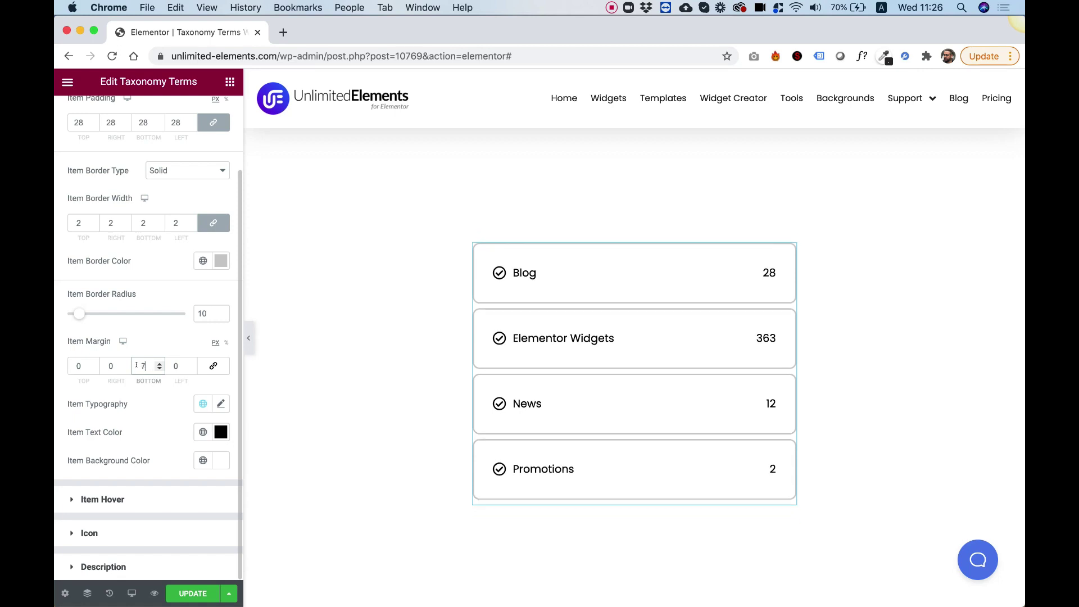
key(Up)
key(Up)
key(Up)
key(Up)
key(Up)
key(Up)
key(Up)
key(Up)
key(Up)
key(Up)
key(Up)
key(Up)
key(Up)
key(Up)
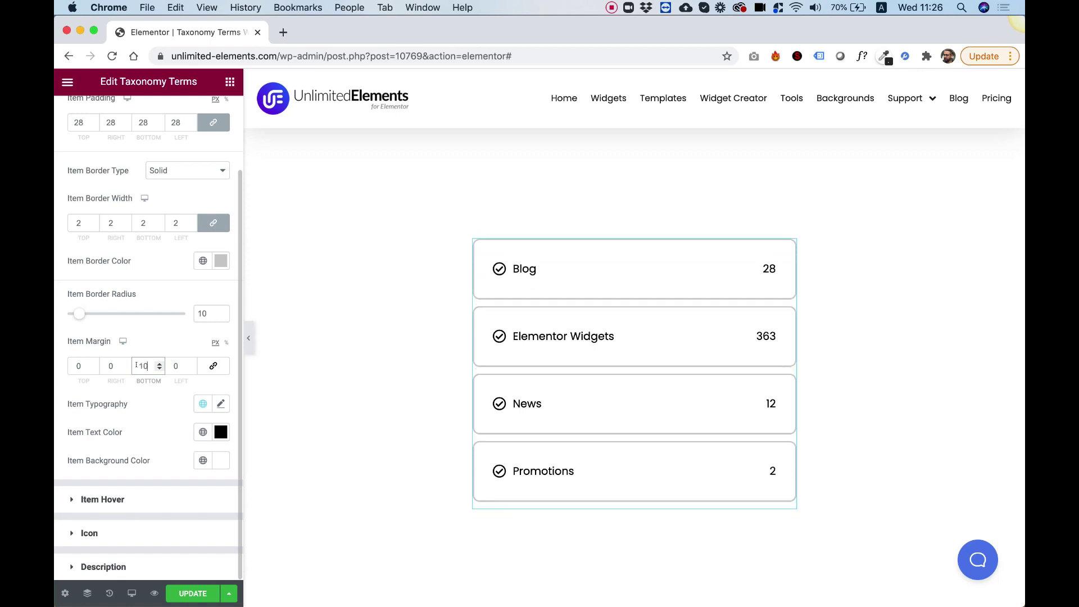
key(Up)
key(Up)
key(Up)
key(Up)
key(Up)
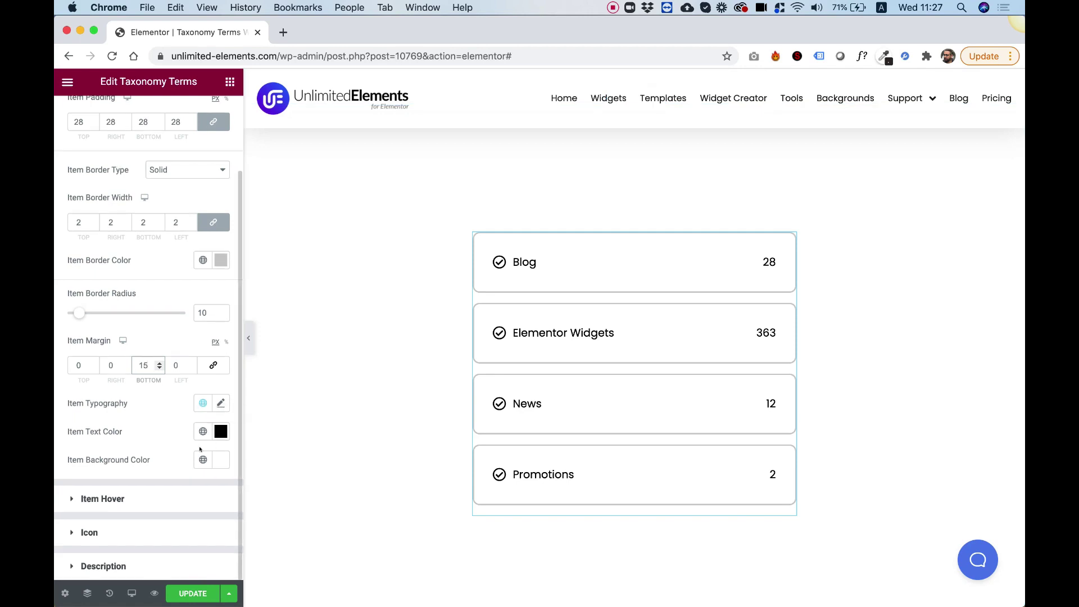
Make the item hover background blue and the hover text white.
click(113, 499)
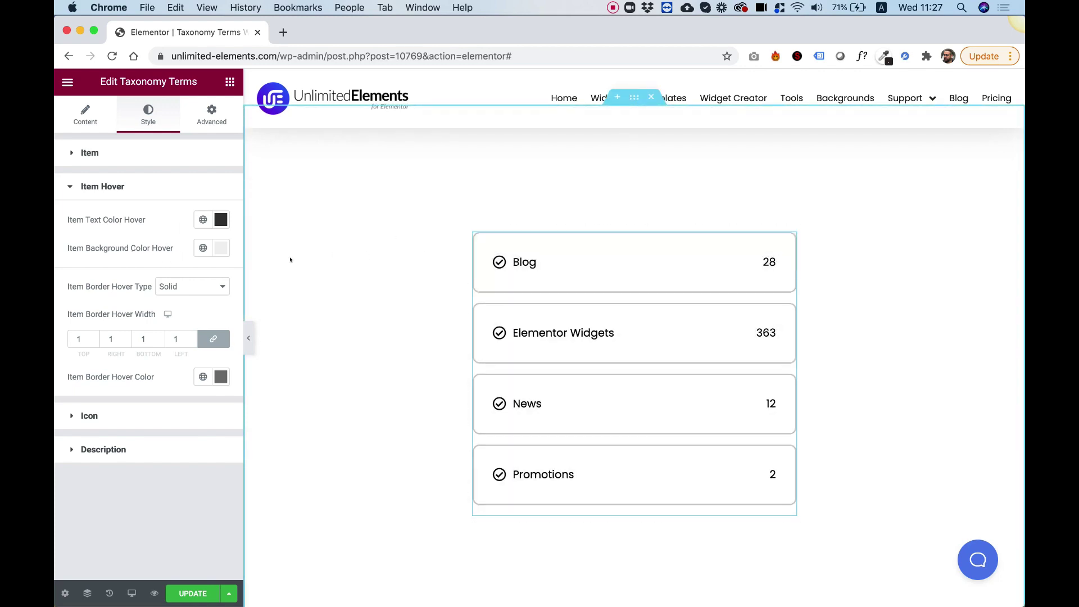
click(198, 250)
click(109, 423)
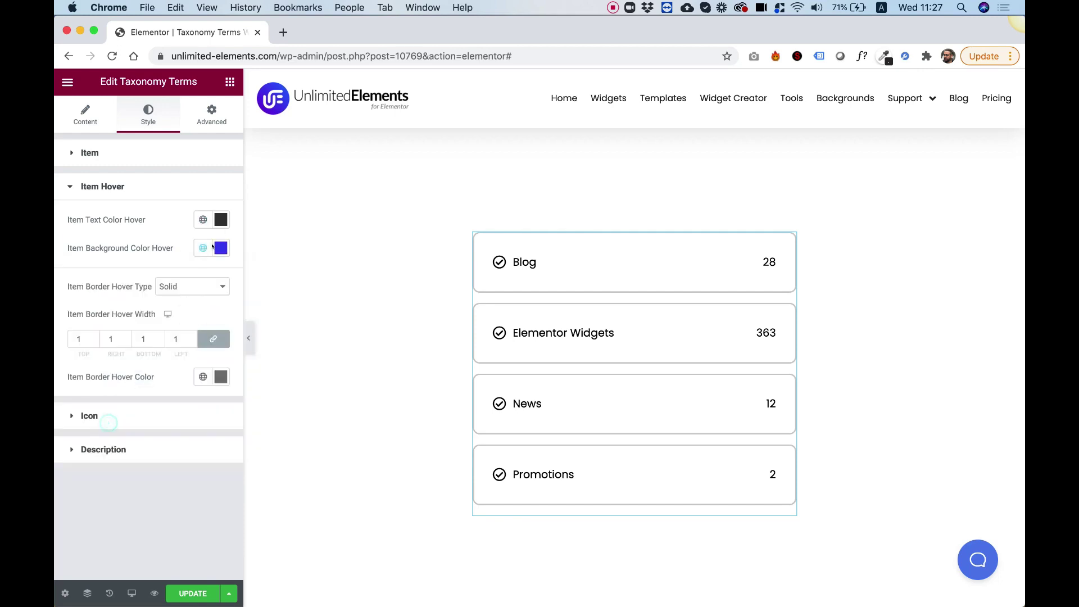
click(203, 220)
scroll(98, 402, down, 3)
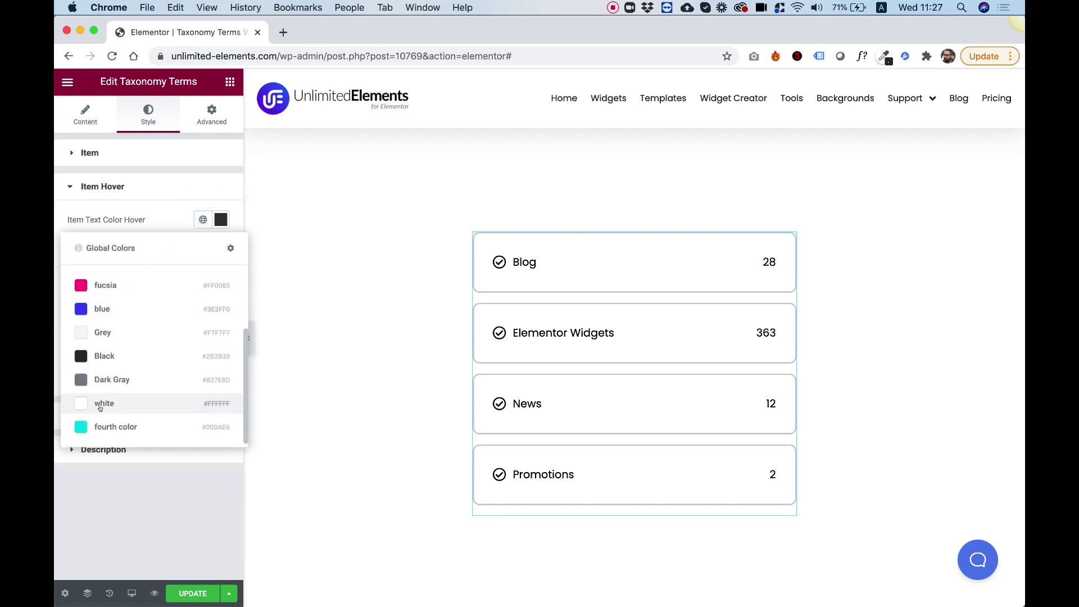
click(100, 404)
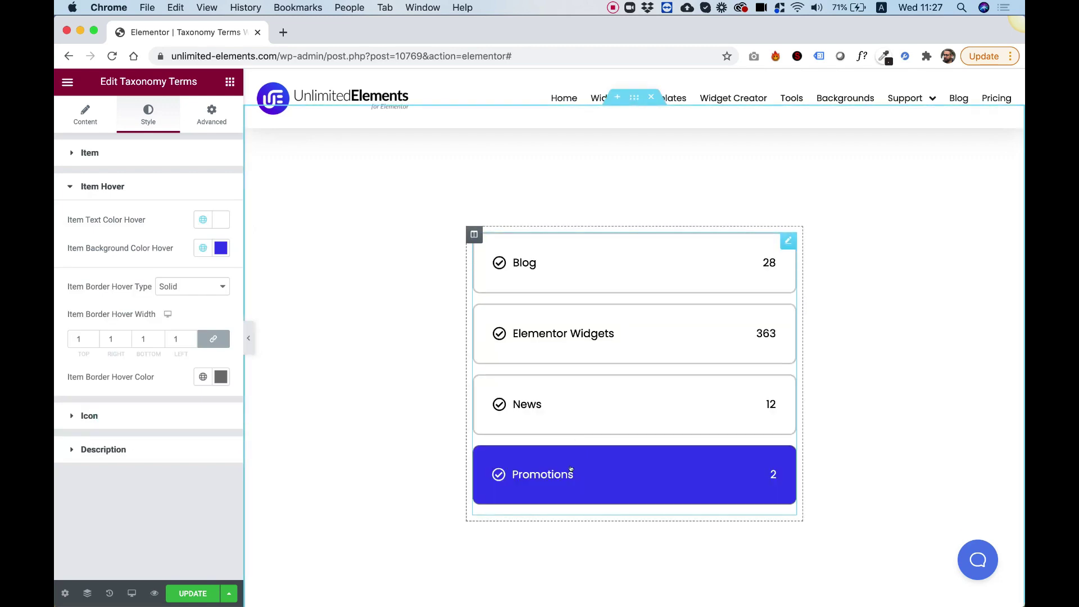
Give hovered items a 2 px black border using saved color #7.
click(79, 339)
text(2)
key(BackSpace)
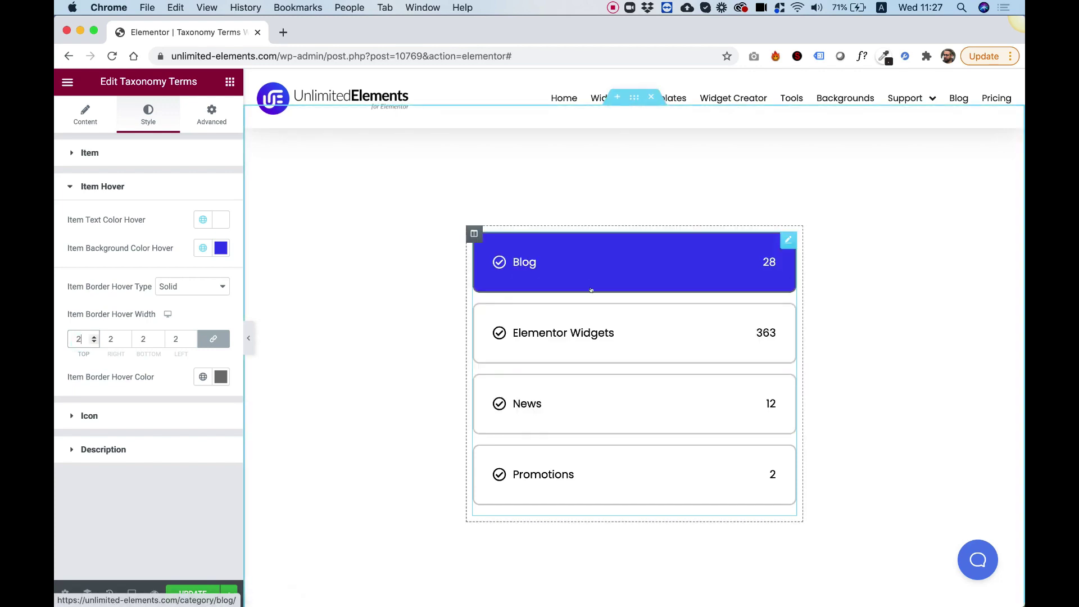
click(203, 377)
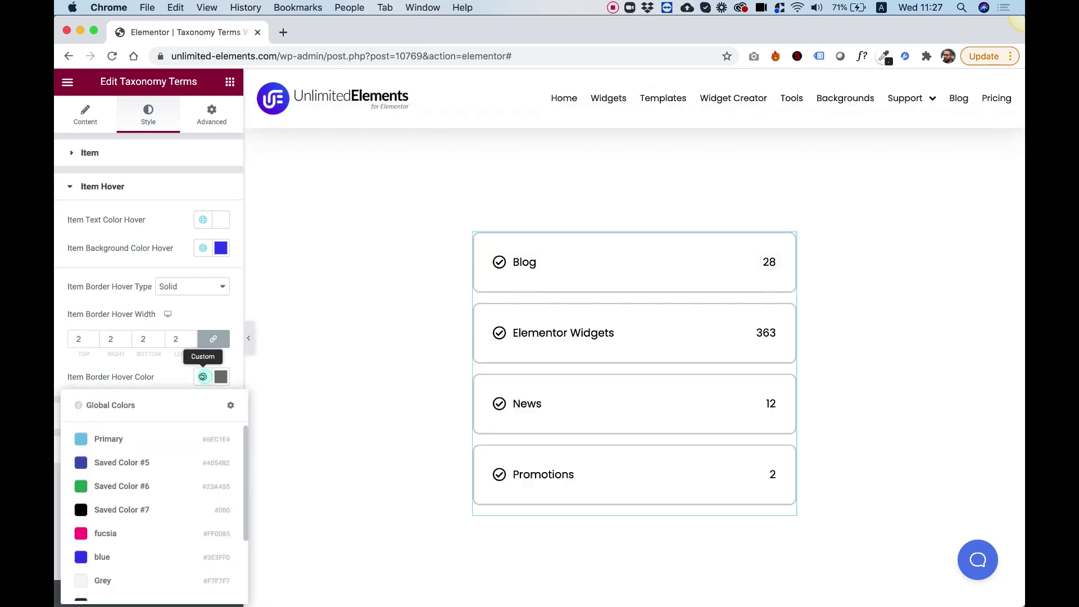
click(124, 511)
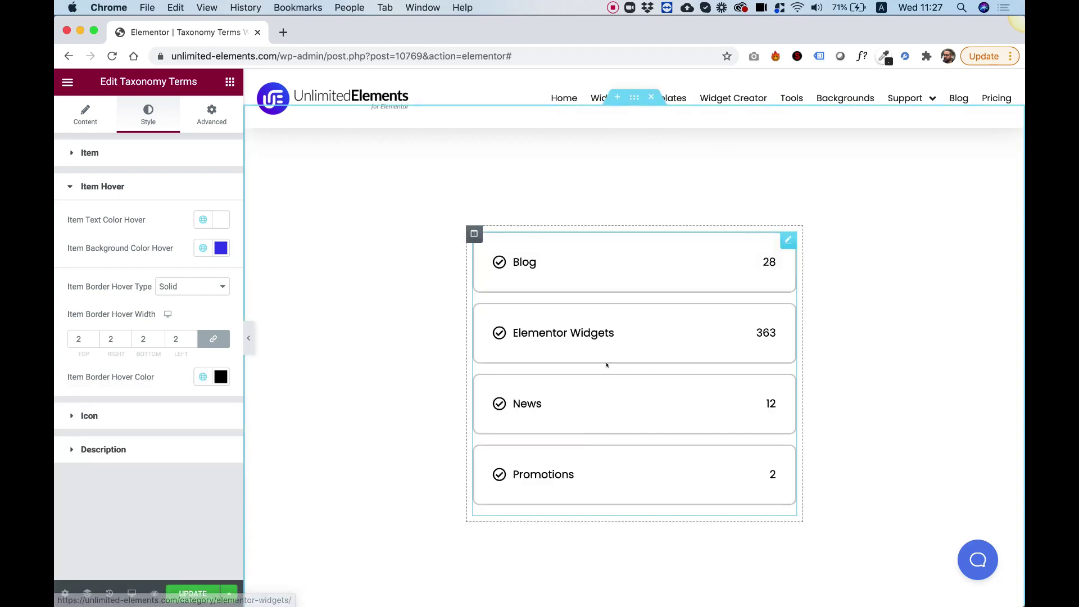
click(110, 415)
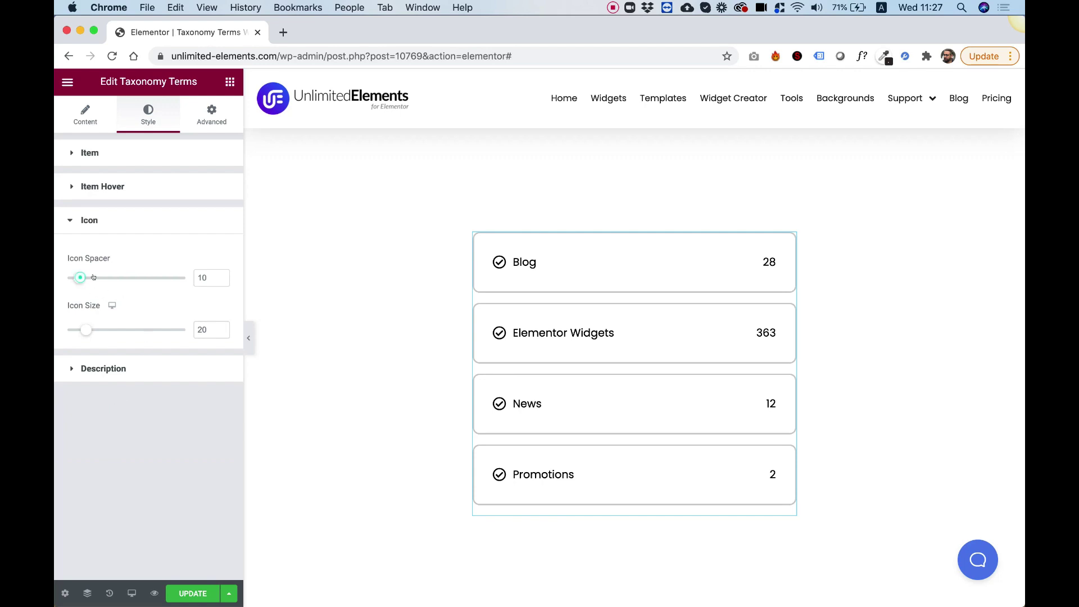
Set the icon spacer to 19 and the check icon size to 29.
mouse_move(93, 278)
mouse_down()
mouse_move(120, 279)
mouse_move(72, 280)
mouse_move(87, 280)
mouse_up()
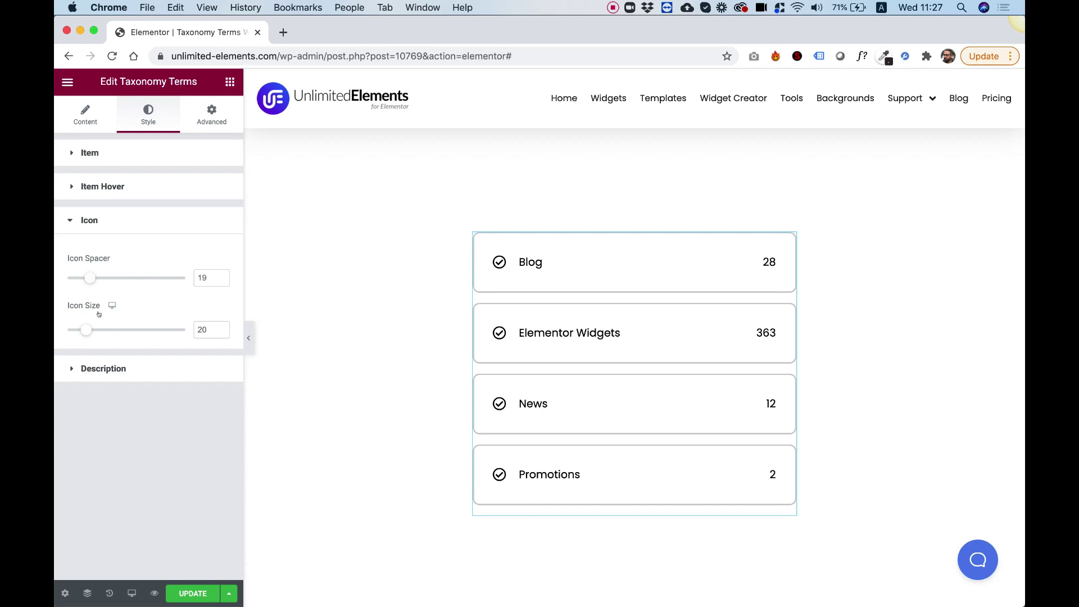
drag(83, 332, 96, 331)
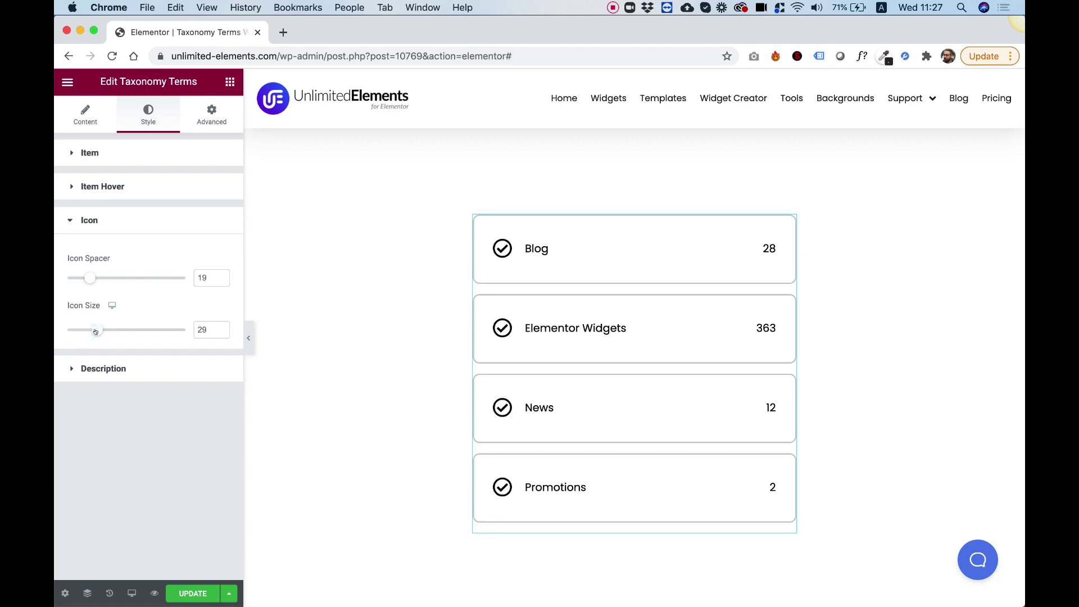
click(102, 370)
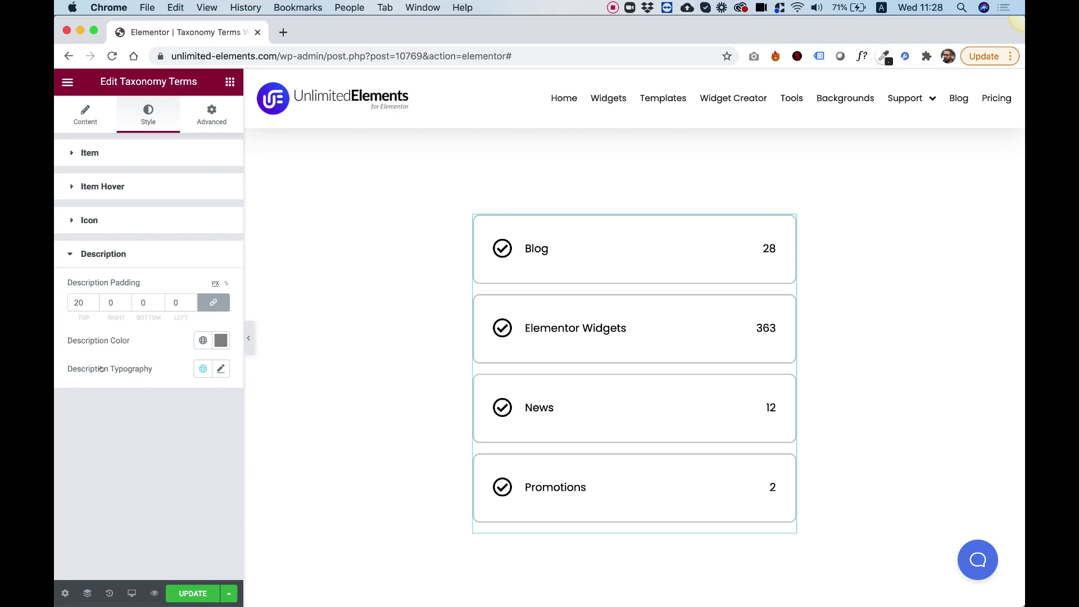